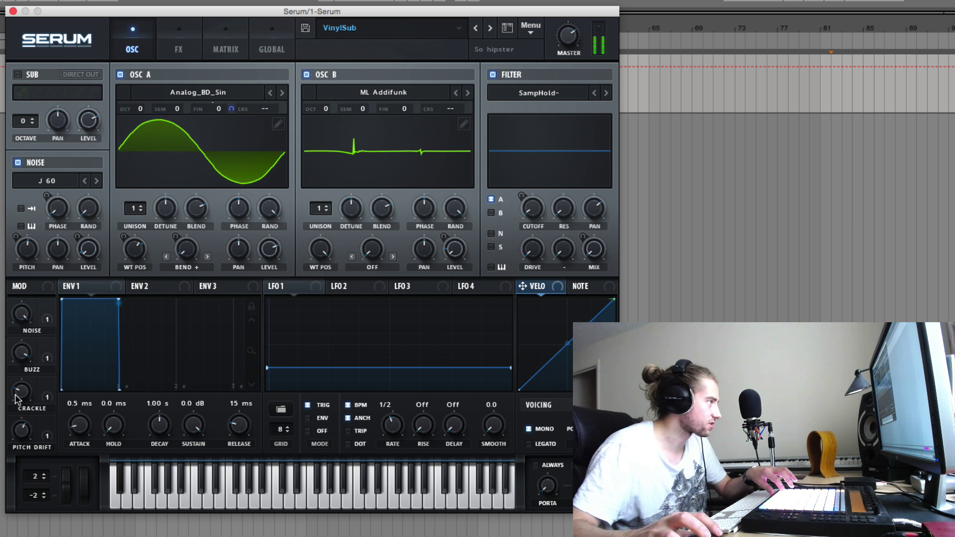
- Sweep the Crackle macro up and down to audition its range, leaving it at about 28%
{"action": "left_click_drag", "start_coordinate": [21, 393], "coordinate": [17, 267]}
{"action": "left_click_drag", "start_coordinate": [25, 392], "coordinate": [27, 414]}
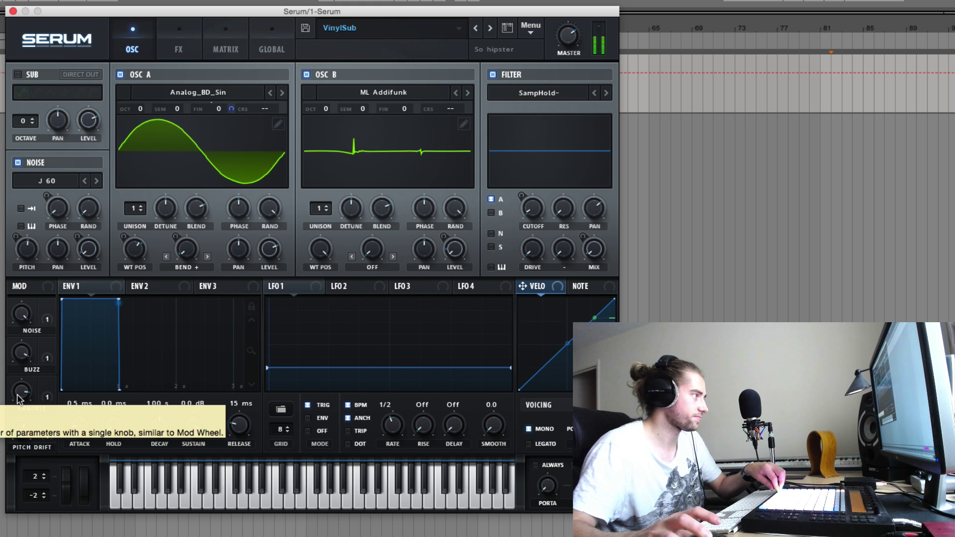
{"action": "left_click_drag", "start_coordinate": [26, 394], "coordinate": [20, 482]}
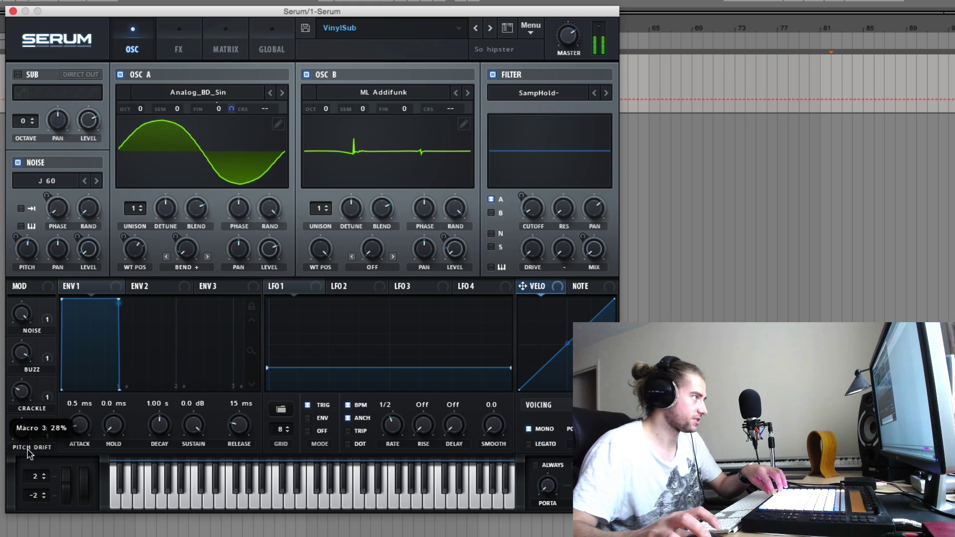
{"action": "left_click_drag", "start_coordinate": [22, 393], "coordinate": [17, 309]}
{"action": "left_click_drag", "start_coordinate": [21, 398], "coordinate": [33, 504]}
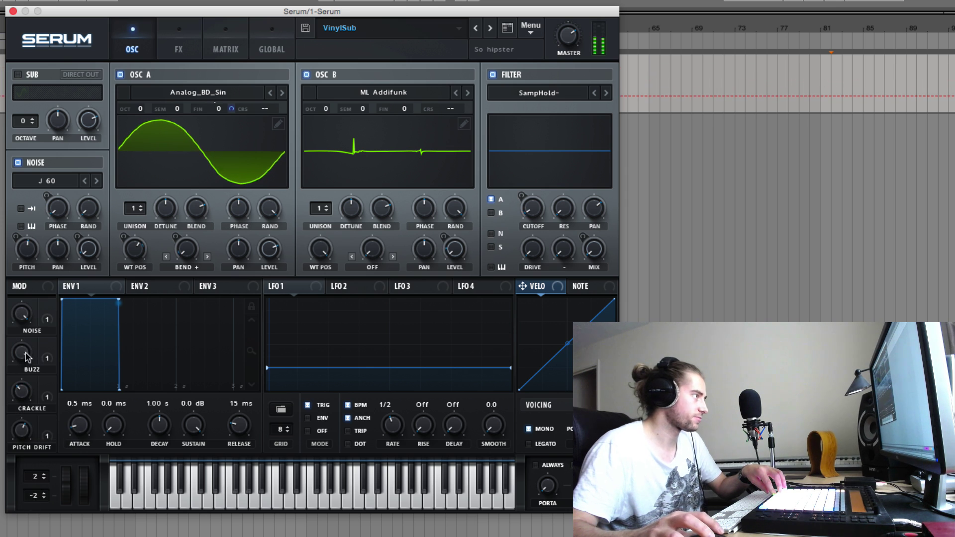
- Adjust the Buzz macro and set the Pitch Drift macro to 56%
{"action": "mouse_move", "coordinate": [22, 358]}
{"action": "left_mouse_down"}
{"action": "mouse_move", "coordinate": [21, 408]}
{"action": "mouse_move", "coordinate": [21, 349]}
{"action": "left_mouse_up"}
{"action": "left_click", "coordinate": [22, 434]}
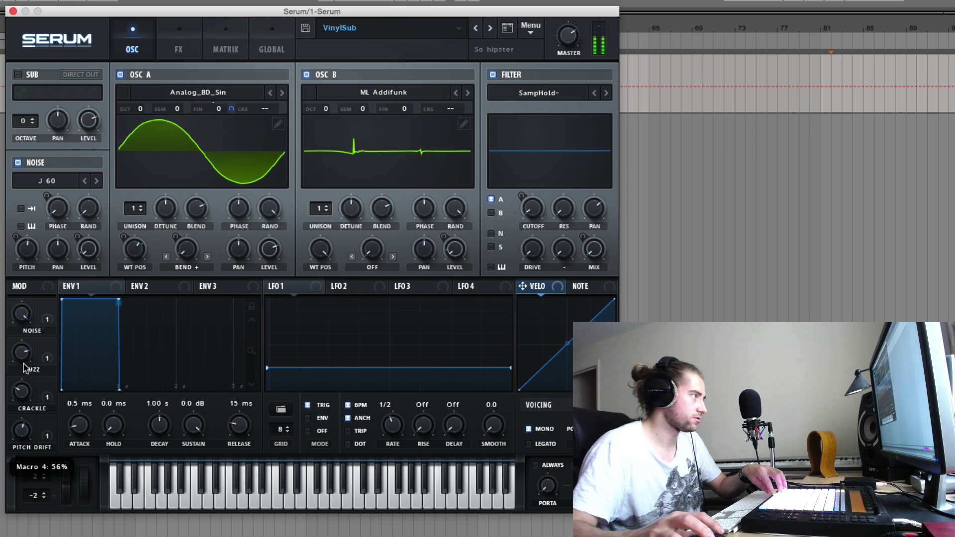
{"action": "left_click", "coordinate": [22, 356]}
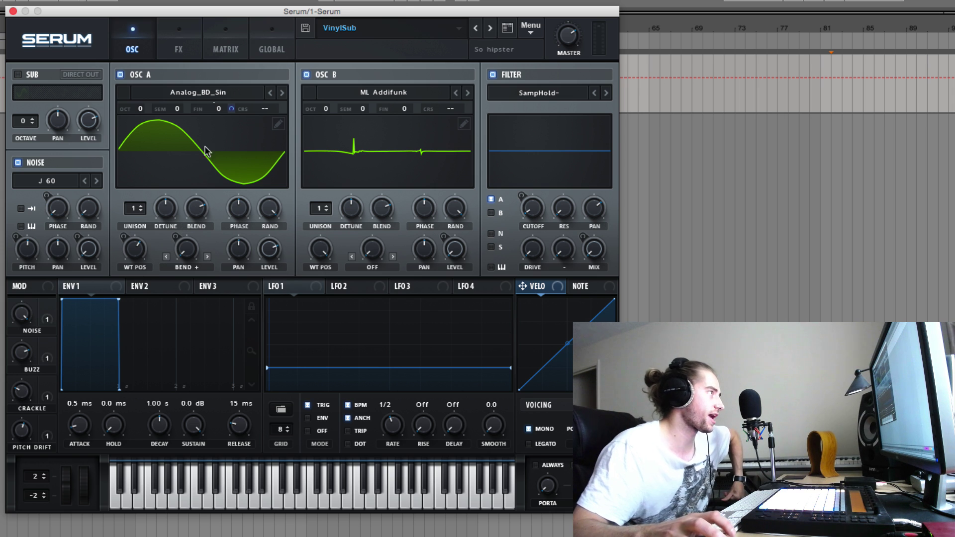
- Examine the VinylSub preset's modulation matrix, reviewing the destinations assigned to Chaos1 and to the macros
{"action": "left_click", "coordinate": [217, 50]}
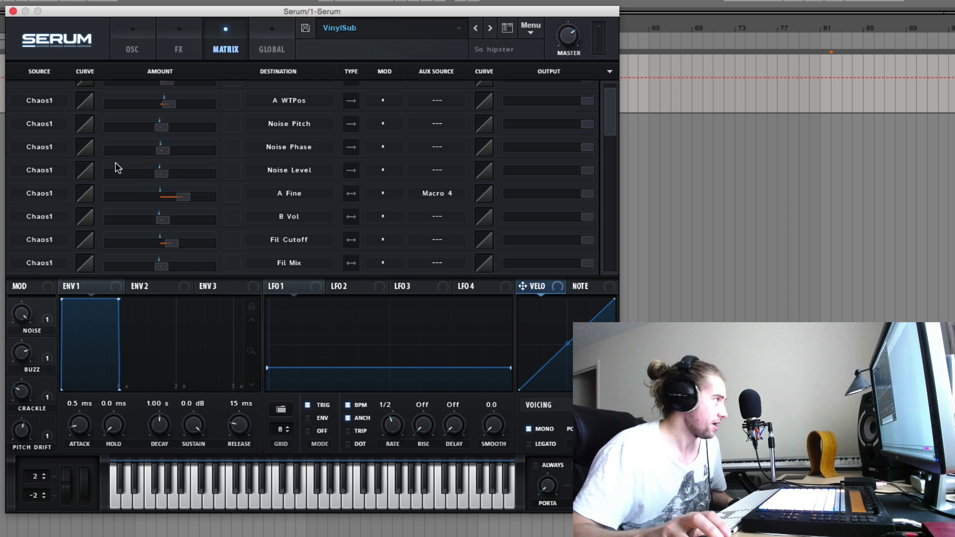
{"action": "scroll", "coordinate": [68, 186], "scroll_direction": "up", "scroll_amount": 1}
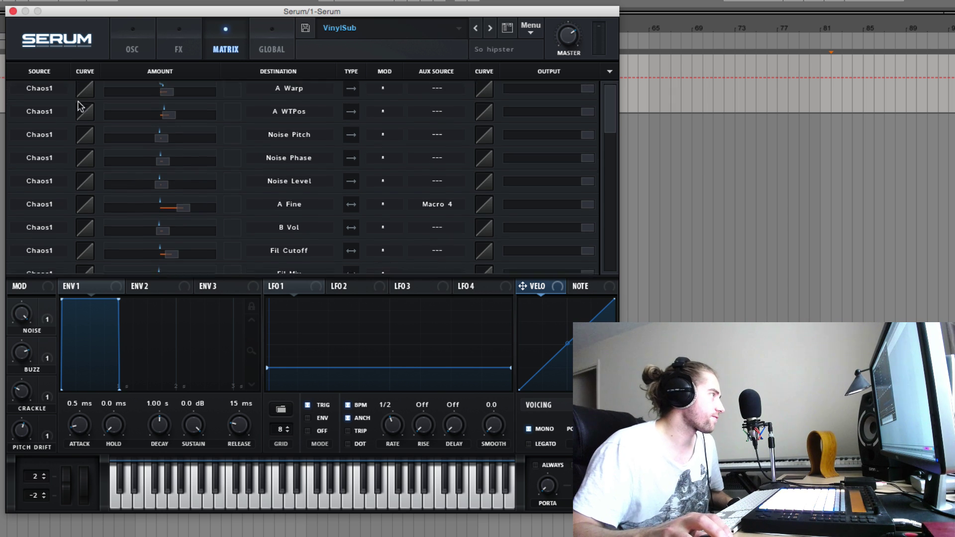
{"action": "scroll", "coordinate": [78, 115], "scroll_direction": "down", "scroll_amount": 3}
{"action": "scroll", "coordinate": [78, 116], "scroll_direction": "down", "scroll_amount": 3}
{"action": "scroll", "coordinate": [65, 150], "scroll_direction": "up", "scroll_amount": 6}
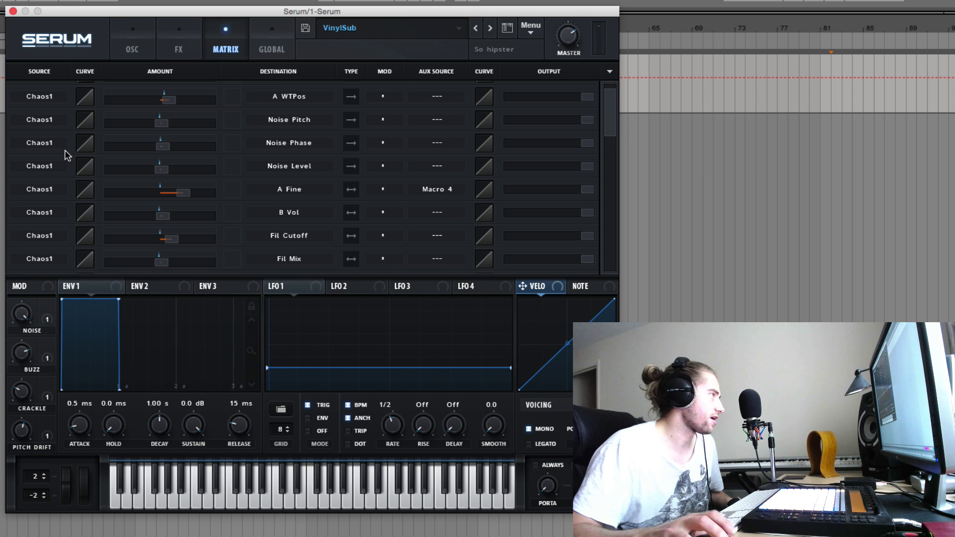
{"action": "scroll", "coordinate": [50, 100], "scroll_direction": "down", "scroll_amount": 10}
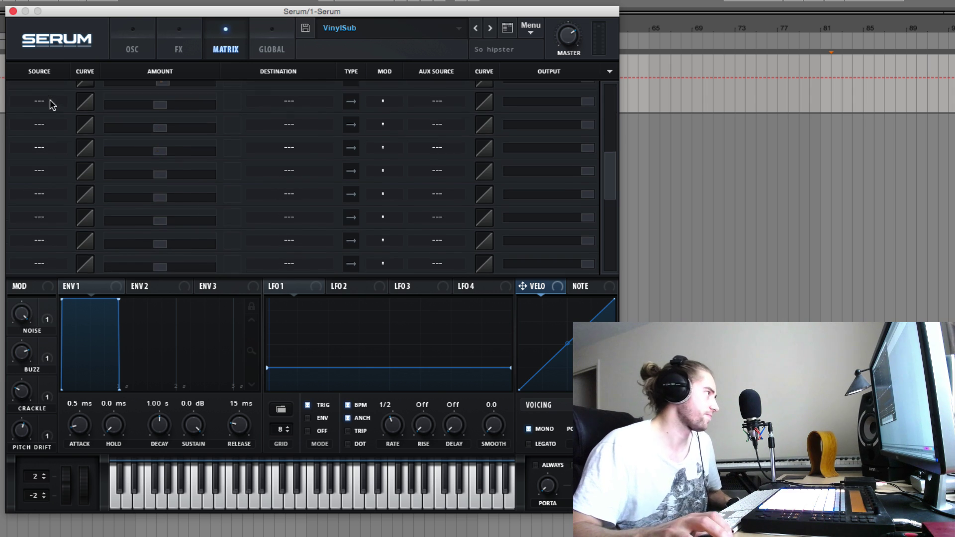
{"action": "scroll", "coordinate": [49, 138], "scroll_direction": "up", "scroll_amount": 5}
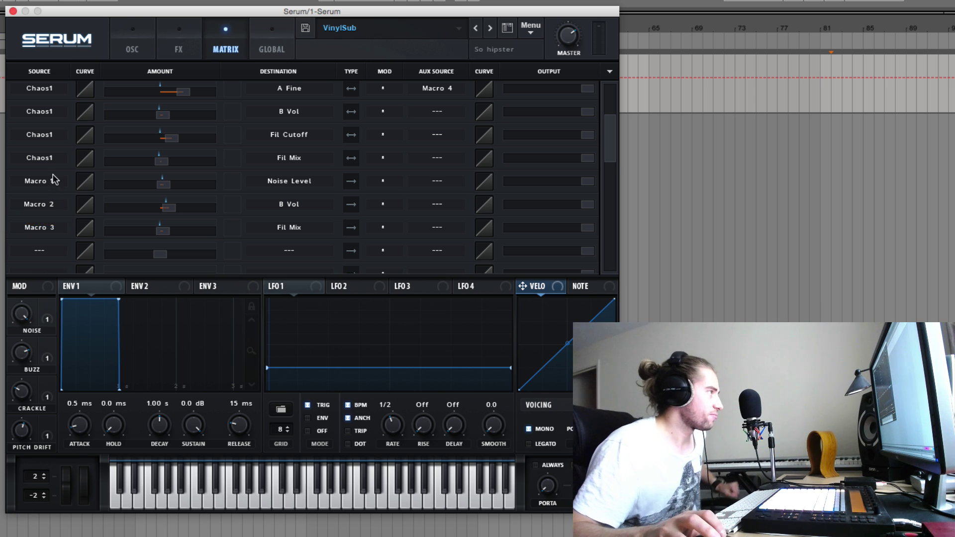
{"action": "scroll", "coordinate": [55, 187], "scroll_direction": "up", "scroll_amount": 5}
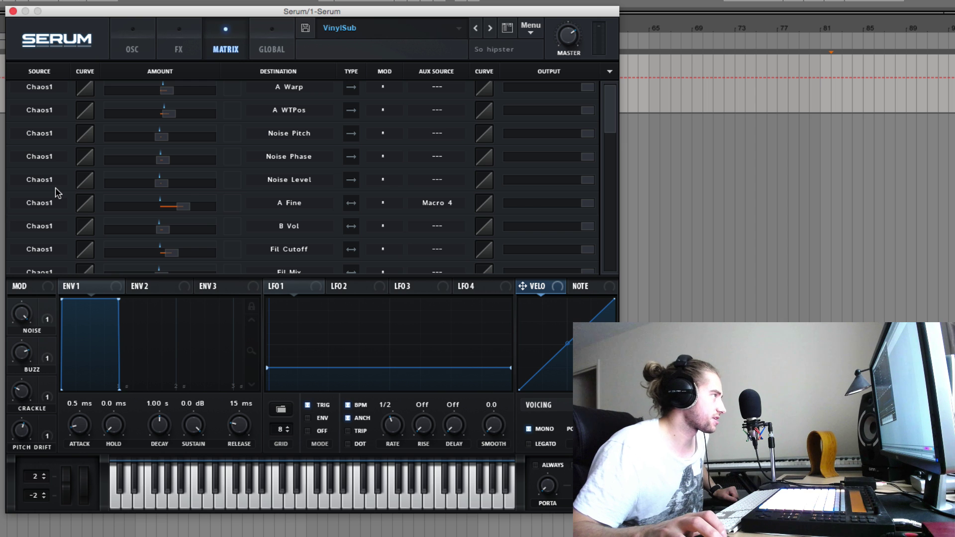
{"action": "scroll", "coordinate": [55, 187], "scroll_direction": "up", "scroll_amount": 1}
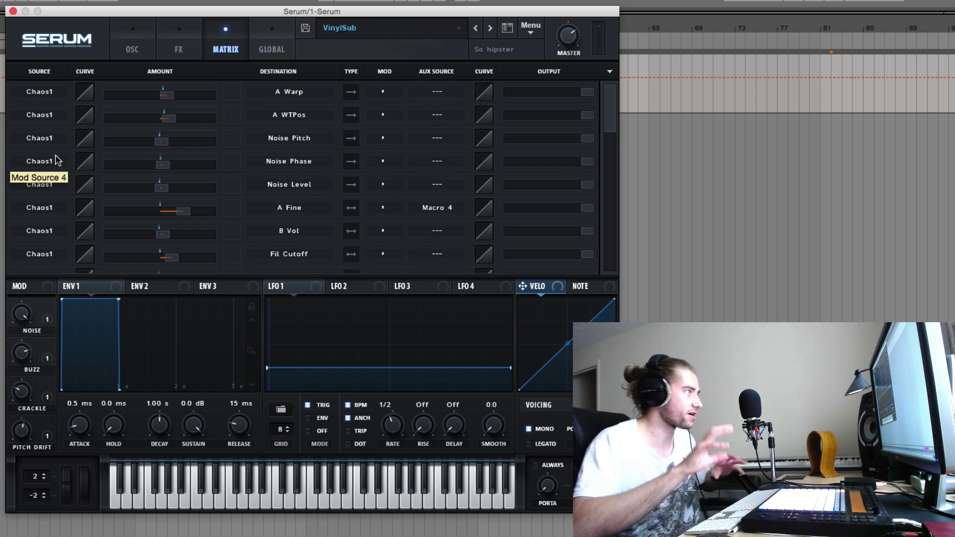
- Check the Chaos1 modulation amount on A Fine and browse the available modulation sources without assigning one
{"action": "mouse_move", "coordinate": [134, 213]}
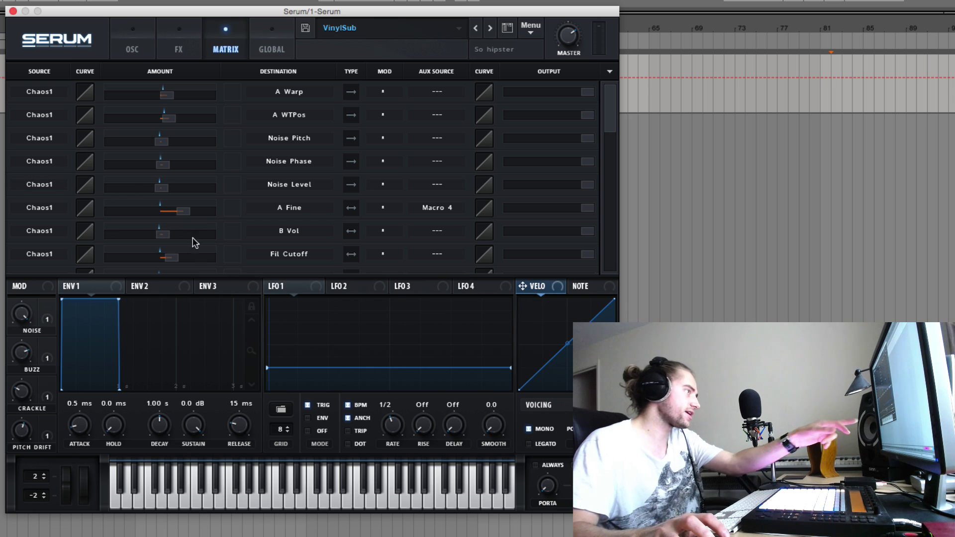
{"action": "mouse_move", "coordinate": [164, 212]}
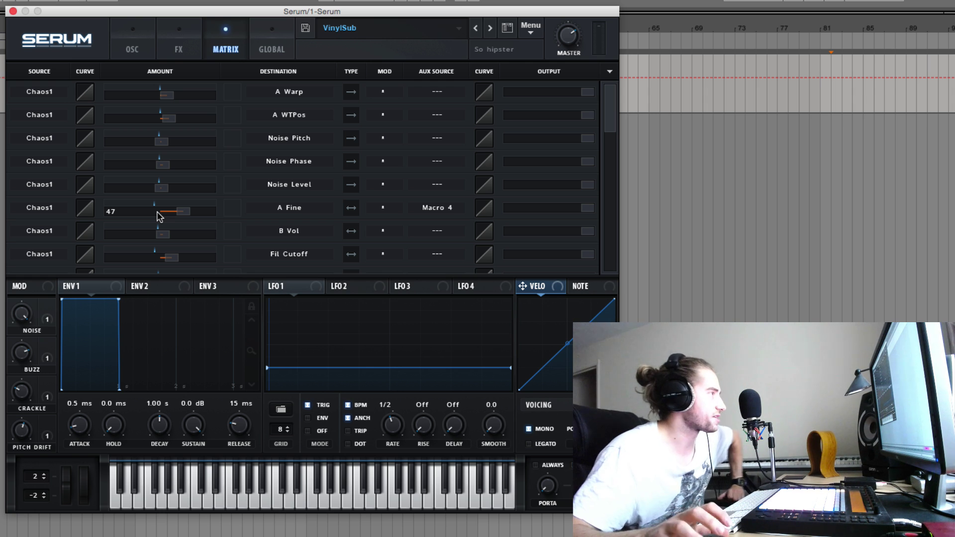
{"action": "scroll", "coordinate": [67, 142], "scroll_direction": "down", "scroll_amount": 2}
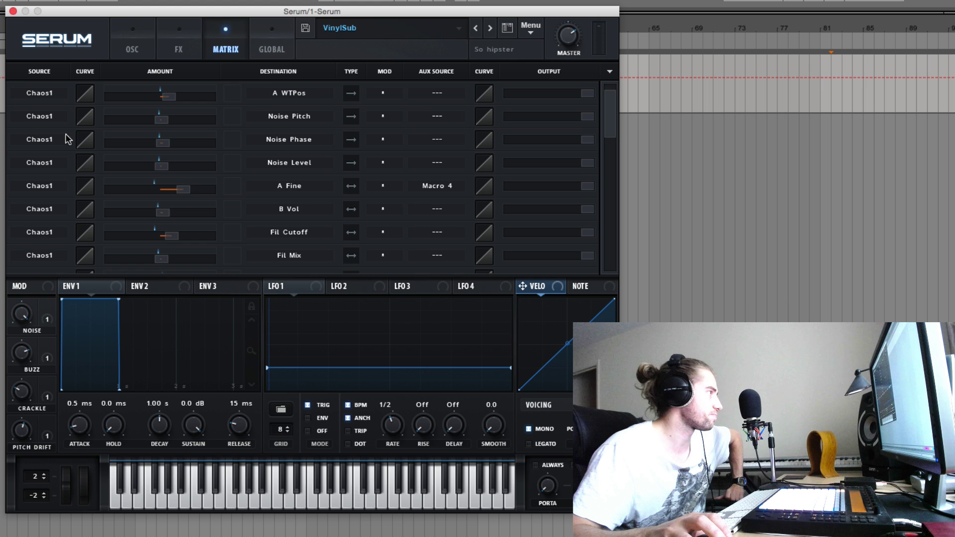
{"action": "scroll", "coordinate": [67, 223], "scroll_direction": "up", "scroll_amount": 2}
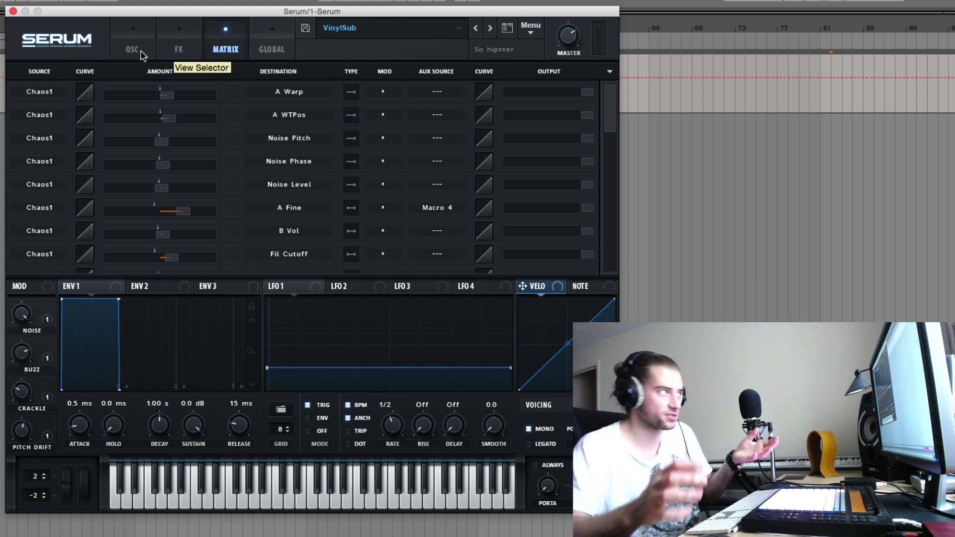
{"action": "left_click", "coordinate": [50, 90]}
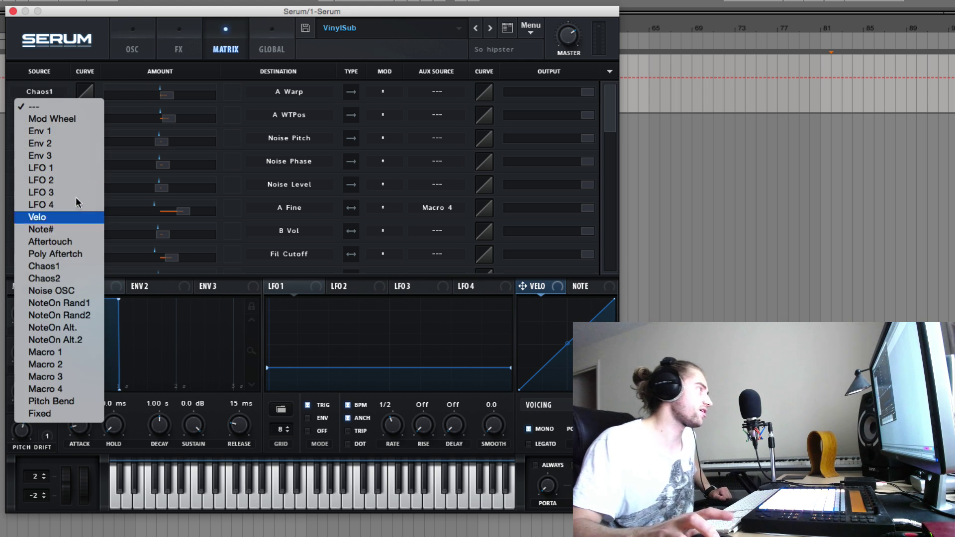
{"action": "left_click", "coordinate": [85, 54]}
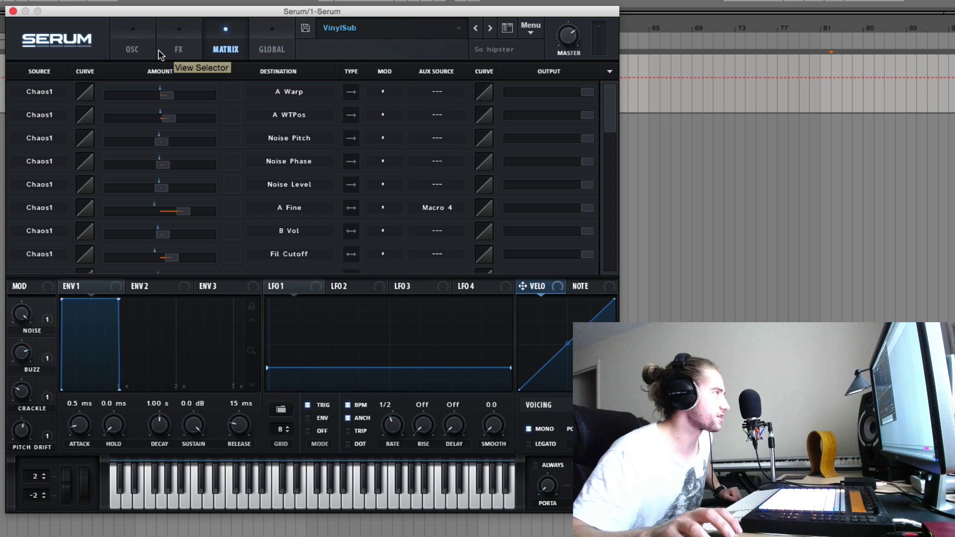
- Switch off oscillators A and B to isolate the noise oscillator, keeping the Analog J 60 noise sample selected
{"action": "left_click", "coordinate": [131, 49]}
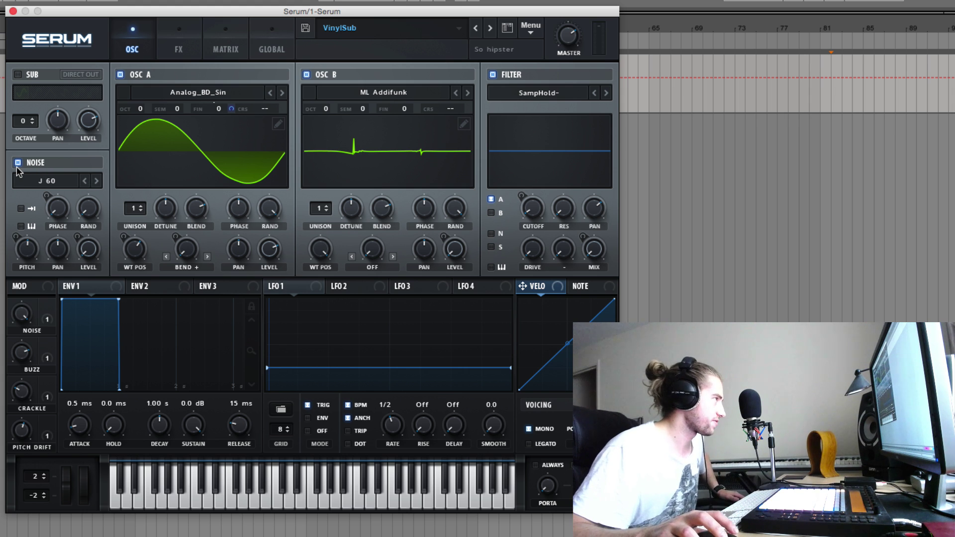
{"action": "left_click", "coordinate": [120, 74]}
{"action": "left_click", "coordinate": [306, 74]}
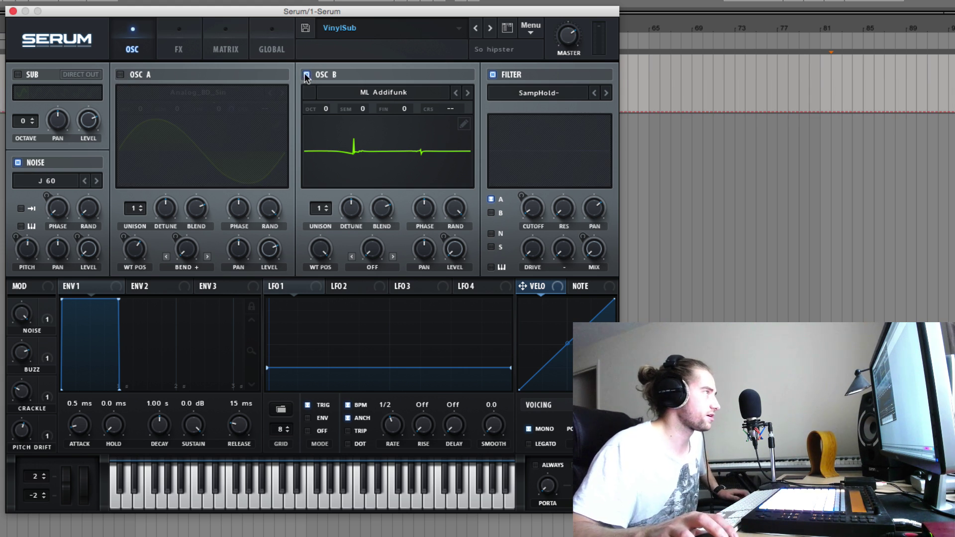
{"action": "left_click", "coordinate": [58, 181]}
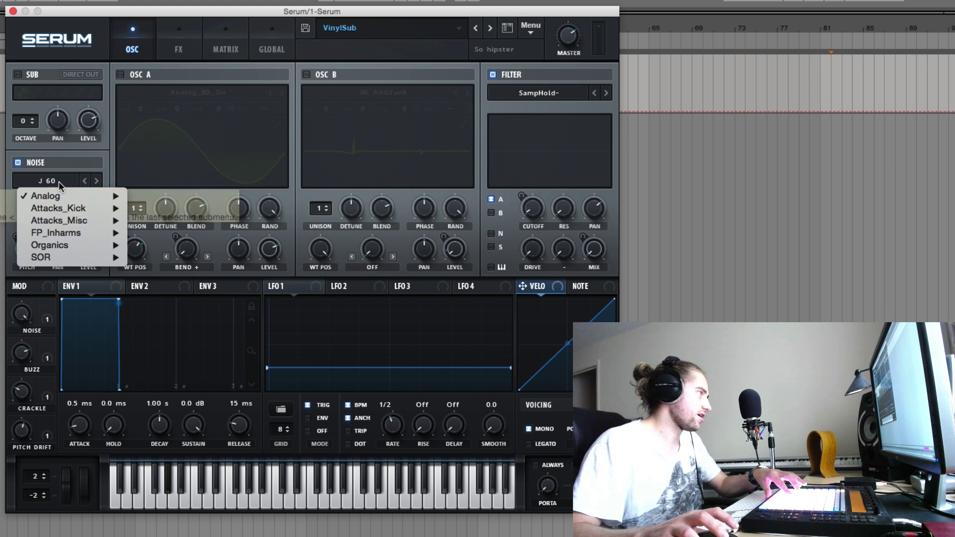
{"action": "mouse_move", "coordinate": [102, 200]}
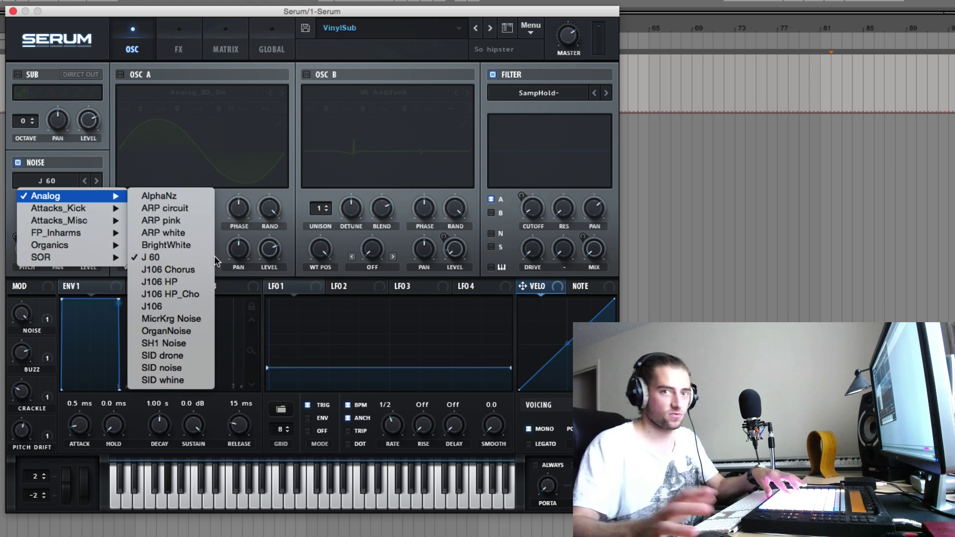
{"action": "left_click", "coordinate": [188, 259]}
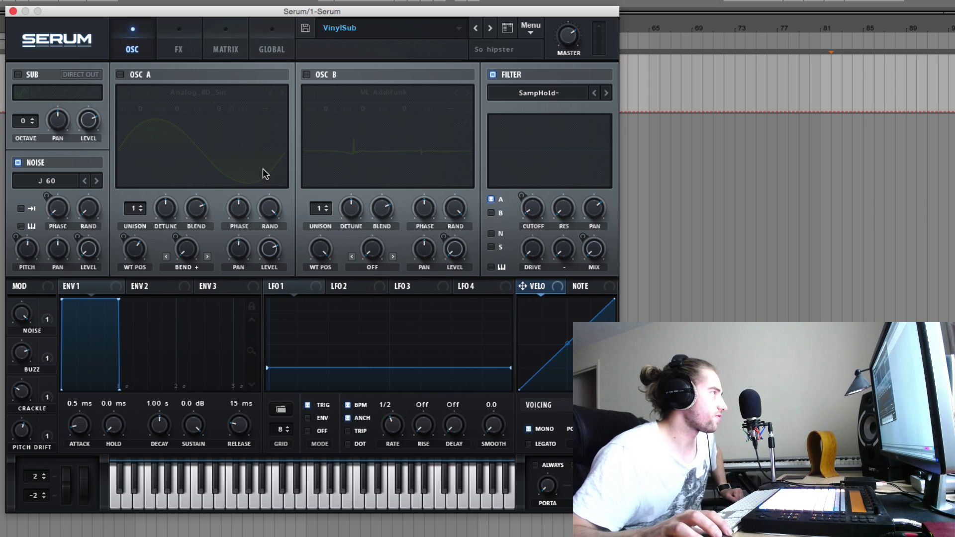
- Re-enable oscillator A, check its wavetable position and warp modulators, and switch oscillator B back on
{"action": "left_click", "coordinate": [120, 75]}
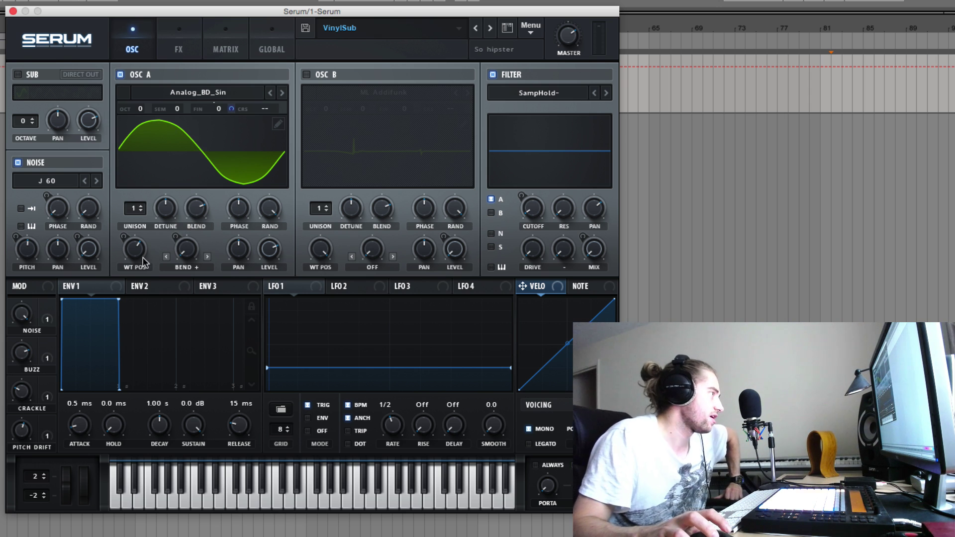
{"action": "mouse_move", "coordinate": [143, 252]}
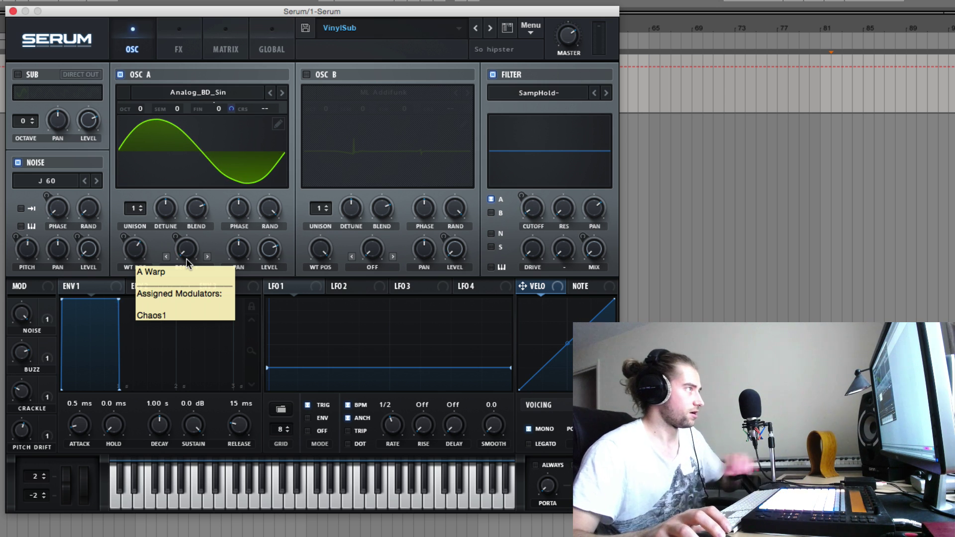
{"action": "left_click", "coordinate": [306, 75]}
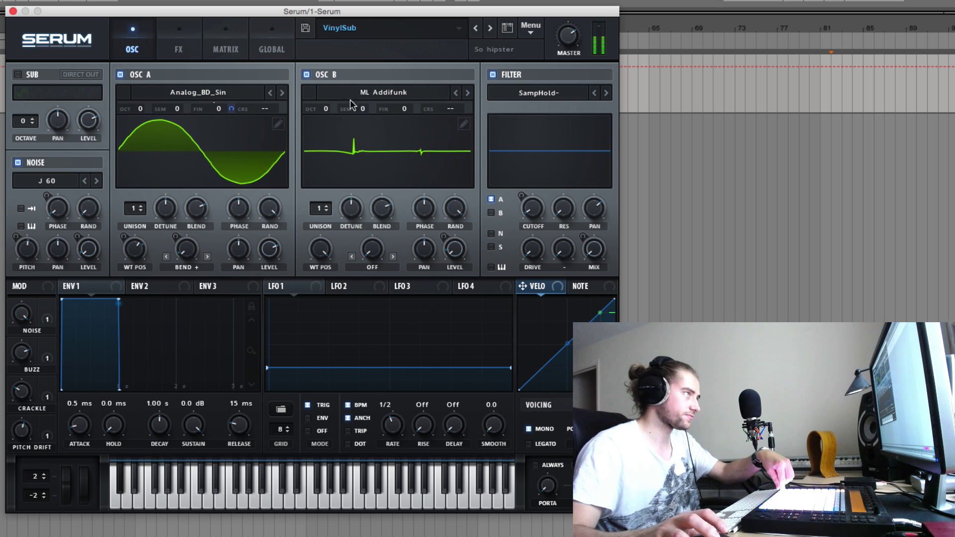
- Isolate oscillator B by turning off oscillator A and the noise oscillator, and turn both on again
{"action": "left_click", "coordinate": [120, 75]}
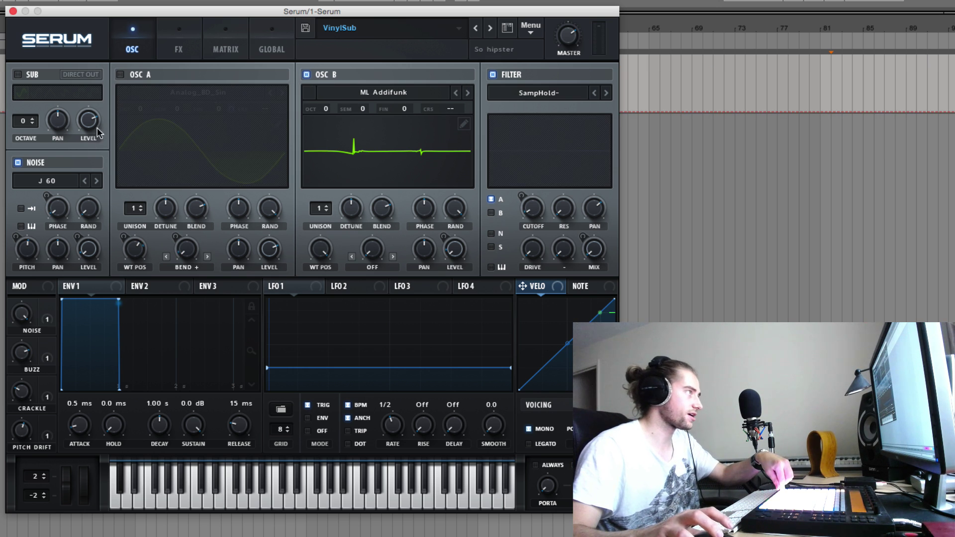
{"action": "left_click", "coordinate": [18, 163]}
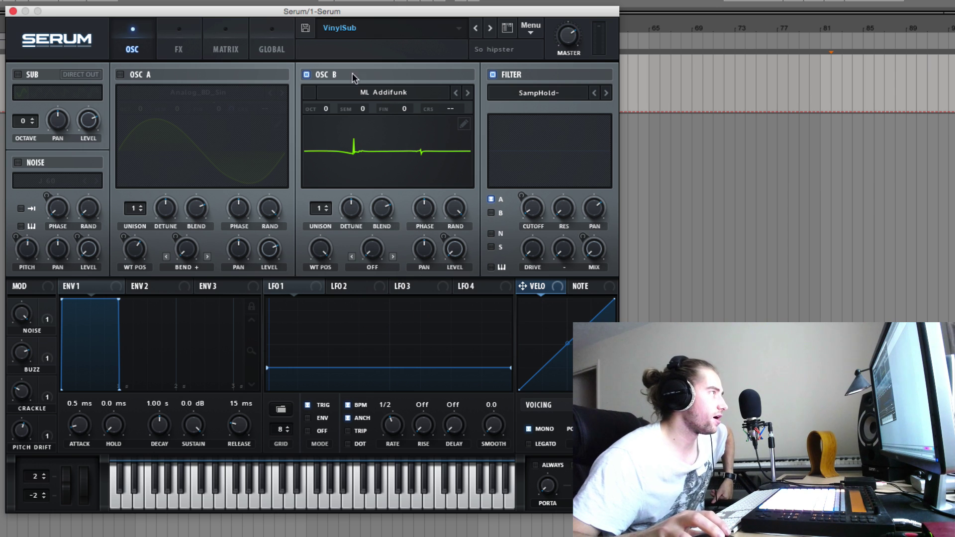
{"action": "left_click", "coordinate": [120, 75]}
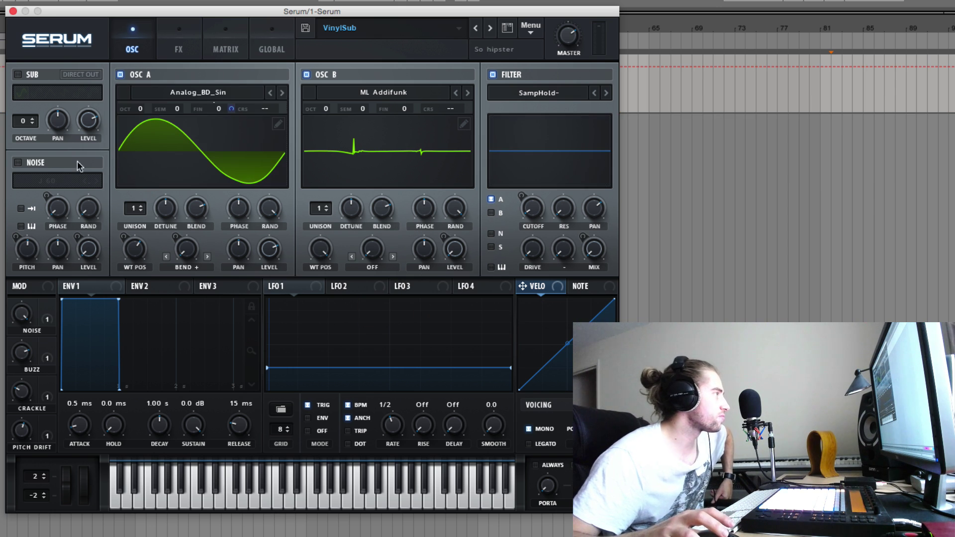
{"action": "left_click", "coordinate": [18, 163]}
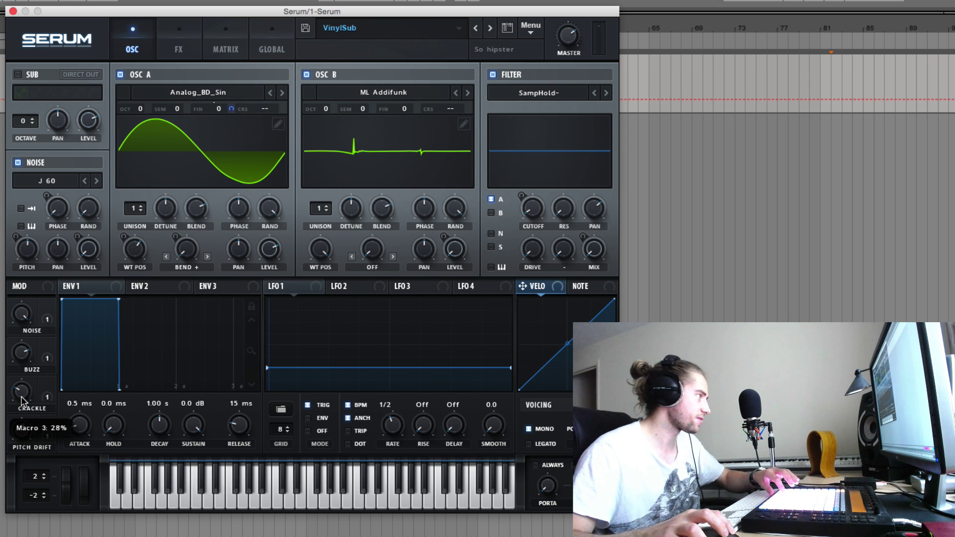
- Raise the Crackle macro and the SampHold- filter's Mix to audition the crackle effect
{"action": "left_click_drag", "start_coordinate": [22, 396], "coordinate": [11, 330]}
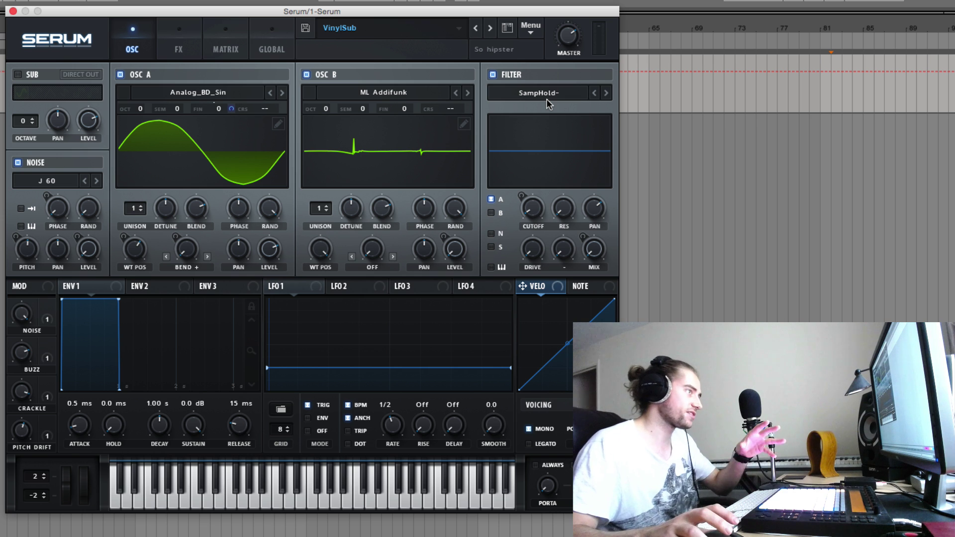
{"action": "right_click", "coordinate": [596, 256]}
{"action": "left_click", "coordinate": [590, 262]}
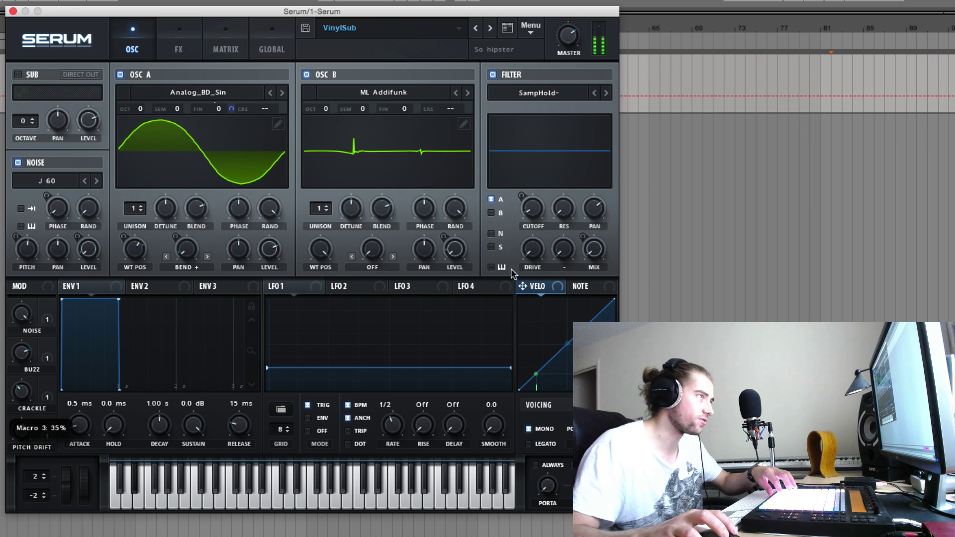
{"action": "right_click", "coordinate": [588, 259]}
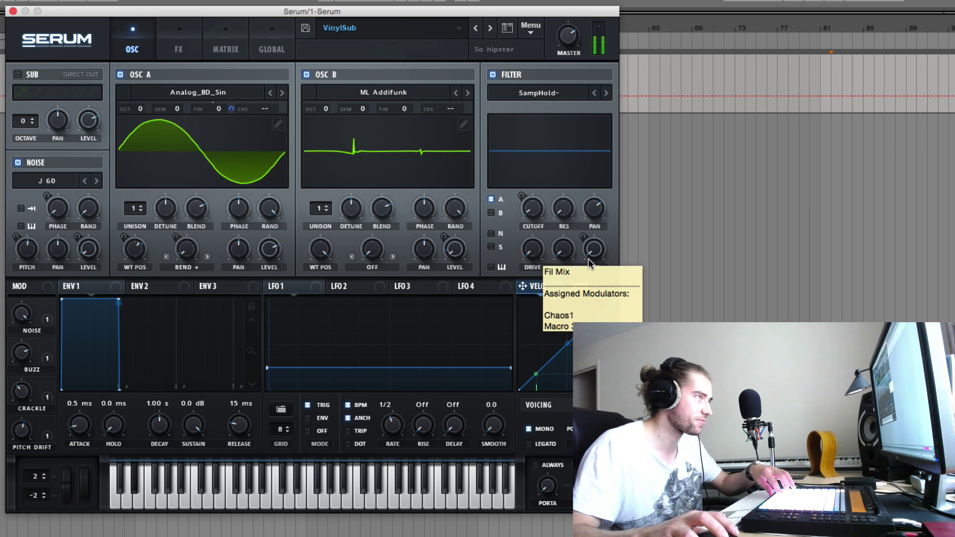
{"action": "left_click", "coordinate": [588, 259]}
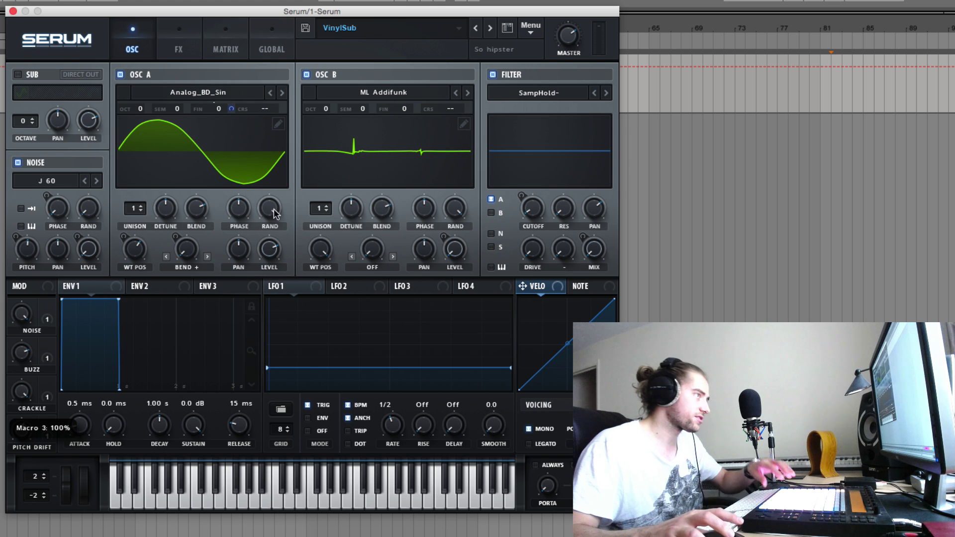
{"action": "left_click_drag", "start_coordinate": [596, 251], "coordinate": [597, 118]}
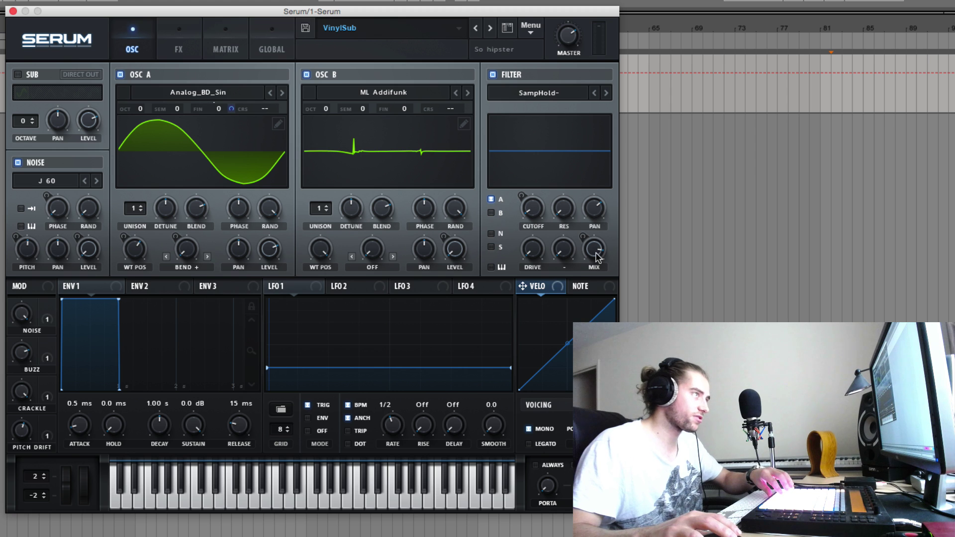
- Sweep the SampHold- filter's Mix down from high settings and adjust its Cutoff to audition the crackle
{"action": "mouse_move", "coordinate": [597, 252]}
{"action": "left_mouse_down"}
{"action": "mouse_move", "coordinate": [597, 239]}
{"action": "mouse_move", "coordinate": [599, 256]}
{"action": "left_mouse_up"}
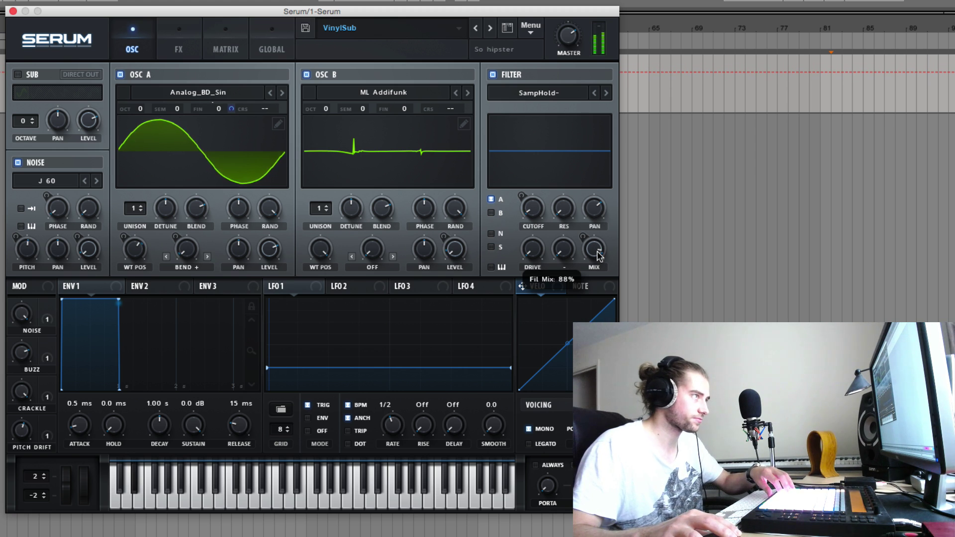
{"action": "mouse_move", "coordinate": [598, 258]}
{"action": "left_mouse_down"}
{"action": "mouse_move", "coordinate": [593, 294]}
{"action": "mouse_move", "coordinate": [600, 254]}
{"action": "mouse_move", "coordinate": [596, 272]}
{"action": "left_mouse_up"}
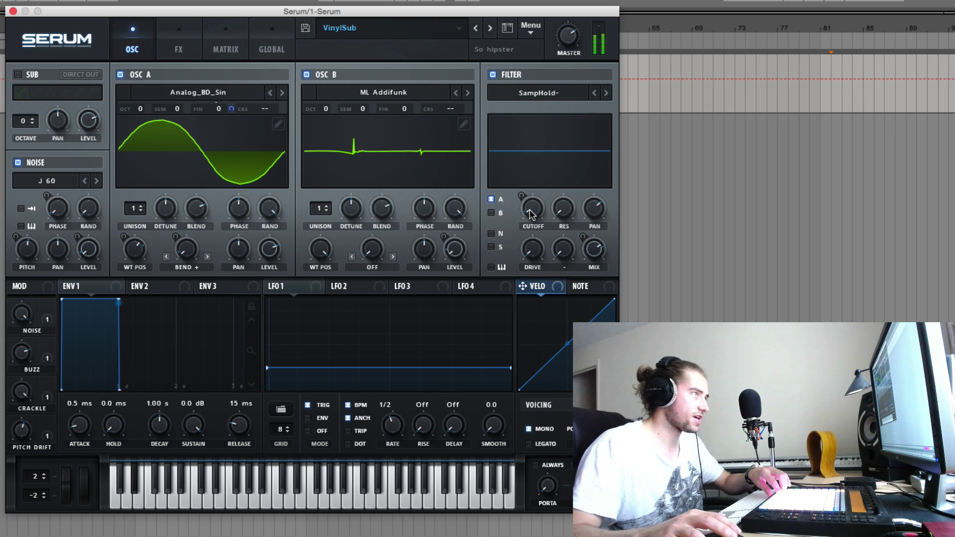
{"action": "left_click_drag", "start_coordinate": [531, 213], "coordinate": [533, 182]}
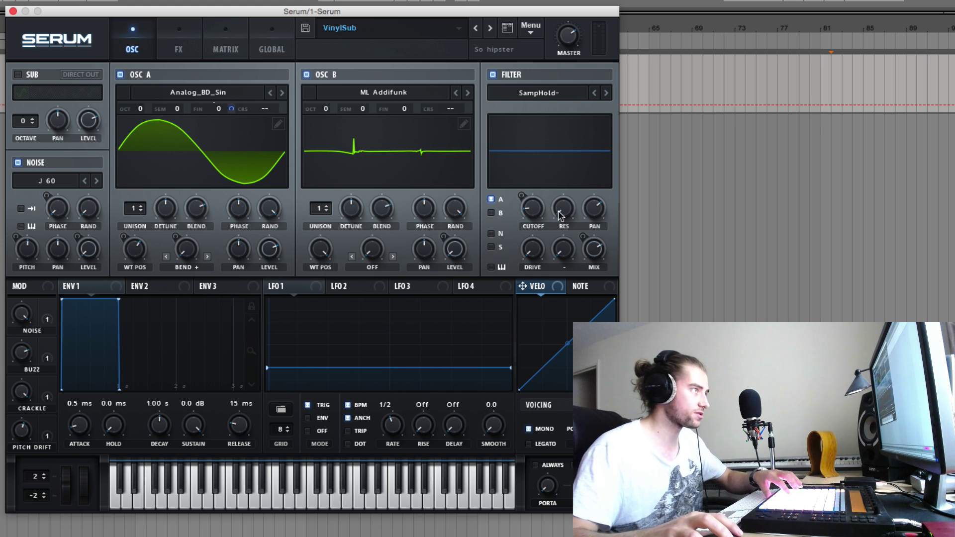
{"action": "left_click_drag", "start_coordinate": [541, 211], "coordinate": [594, 318]}
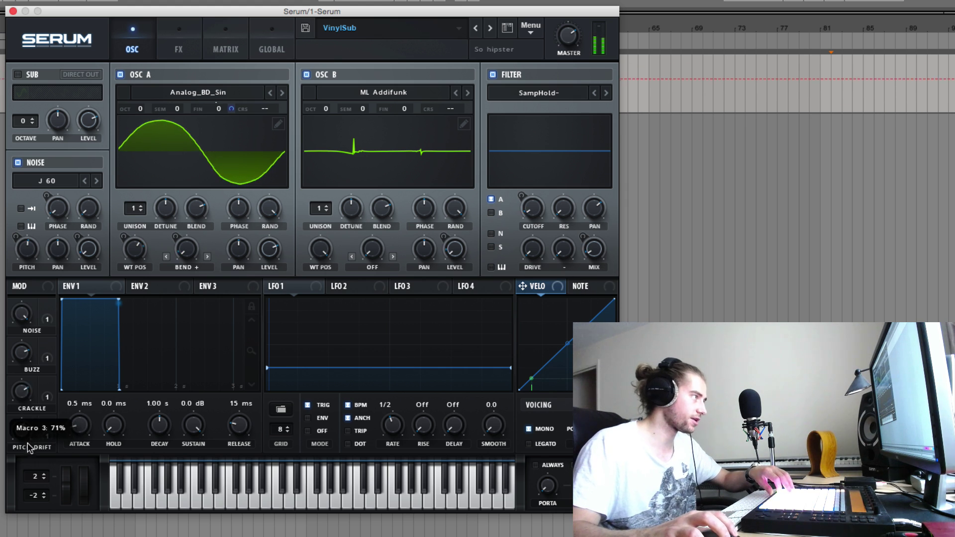
- Lower the Crackle macro to about 34%, reduce the filter's Mix, and check the filter's stereo spread control
{"action": "left_click_drag", "start_coordinate": [22, 391], "coordinate": [25, 423]}
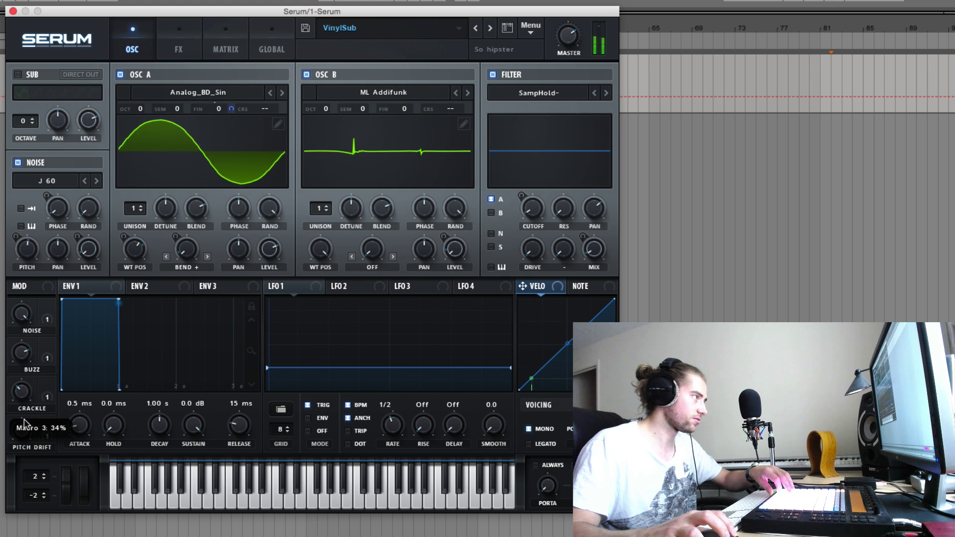
{"action": "left_click_drag", "start_coordinate": [593, 253], "coordinate": [592, 261]}
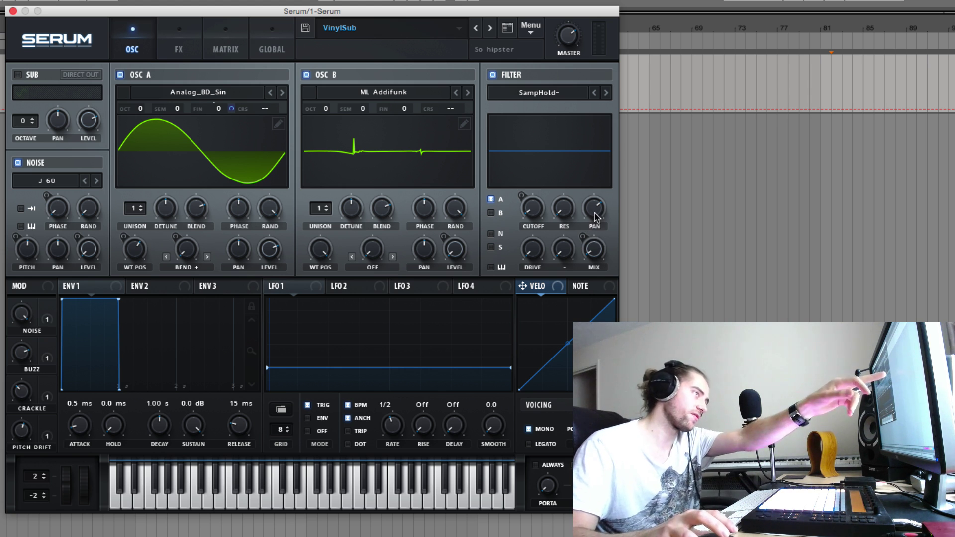
{"action": "mouse_move", "coordinate": [596, 217]}
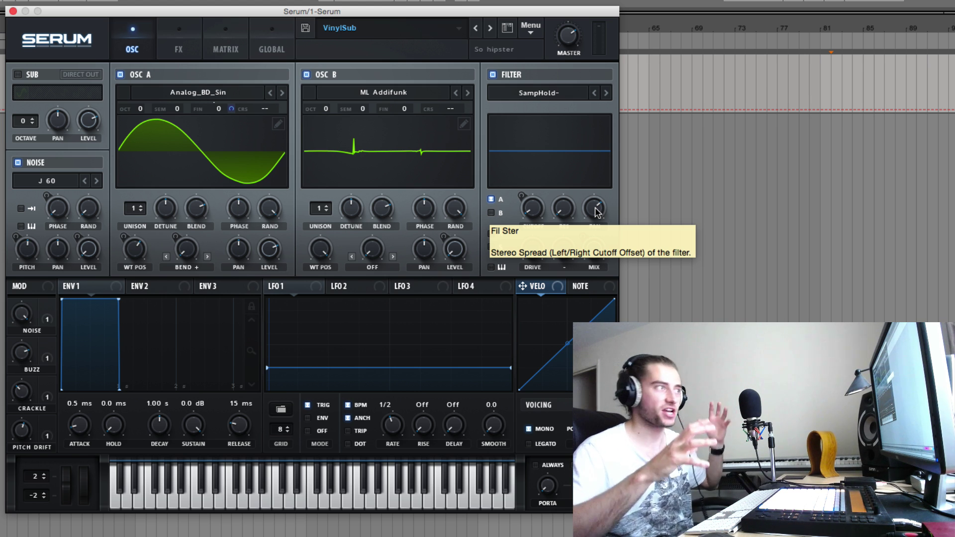
{"action": "mouse_move", "coordinate": [531, 216]}
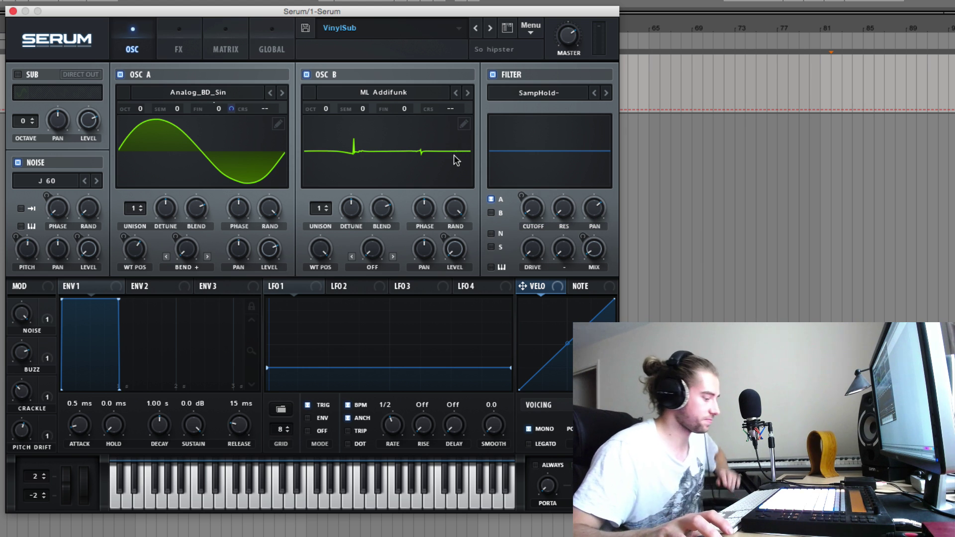
- Check the Chaos1 routings in the modulation matrix, and return to oscillator A's fine tuning
{"action": "left_click", "coordinate": [226, 49]}
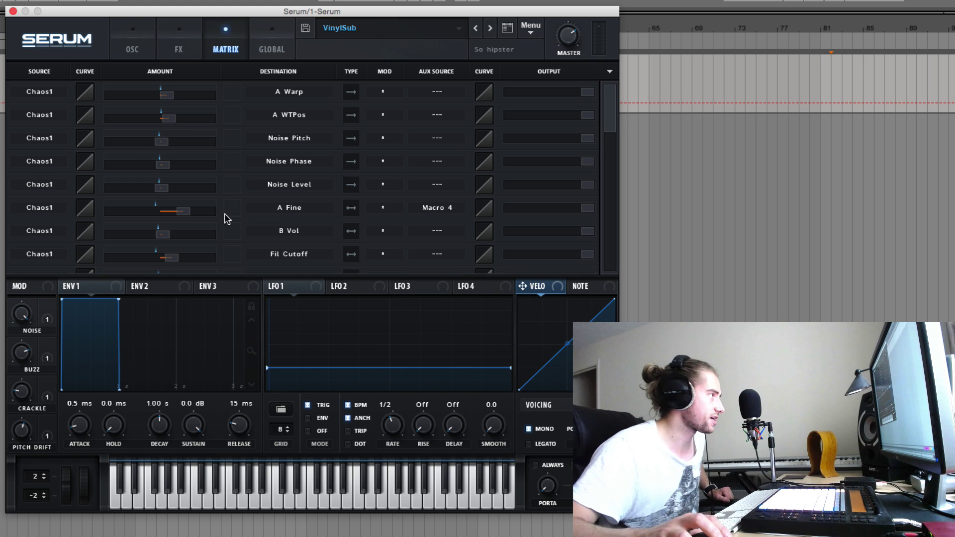
{"action": "scroll", "coordinate": [229, 224], "scroll_direction": "down", "scroll_amount": 2}
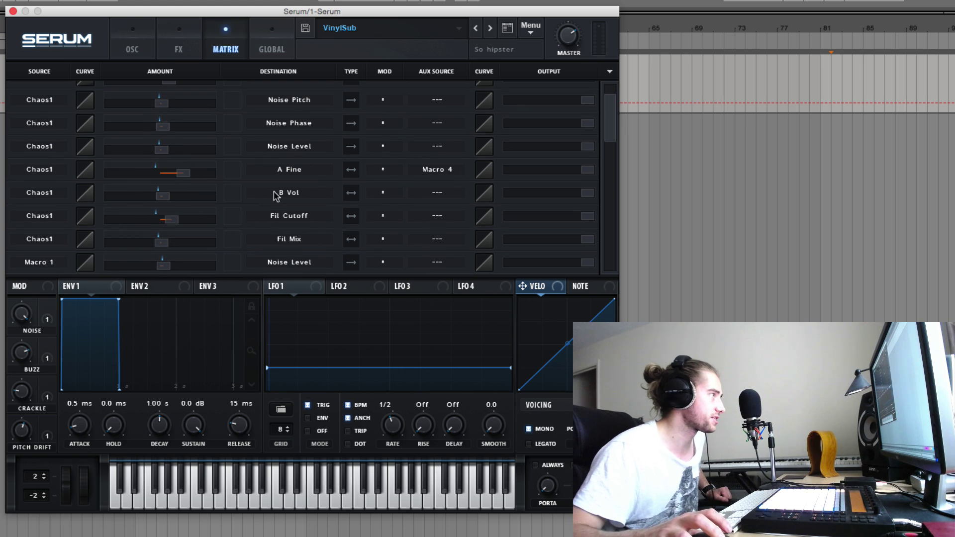
{"action": "left_click", "coordinate": [135, 47]}
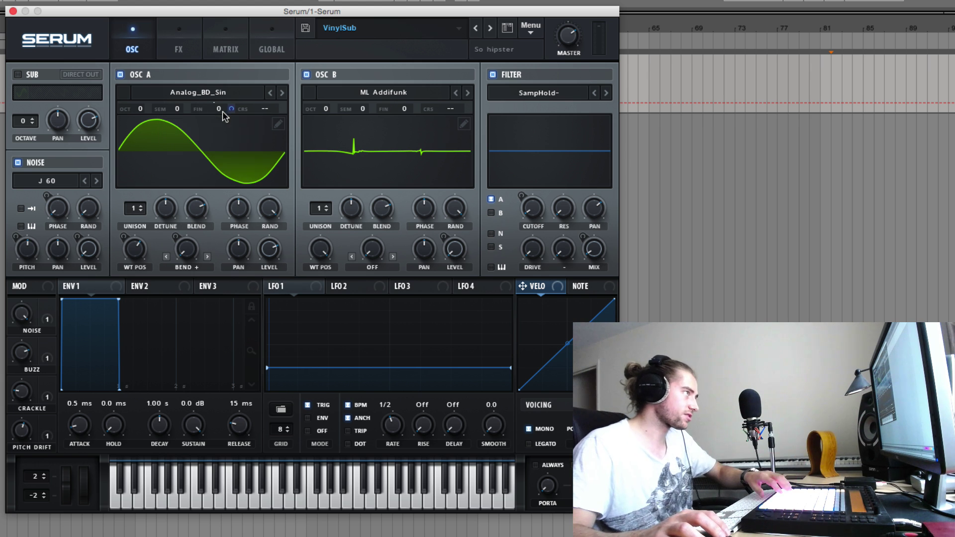
- Examine the modulation matrix for the Macro 4-controlled A Fine routing and the Macro 1 to 3 assignments, and return to the oscillators
{"action": "left_click", "coordinate": [225, 58]}
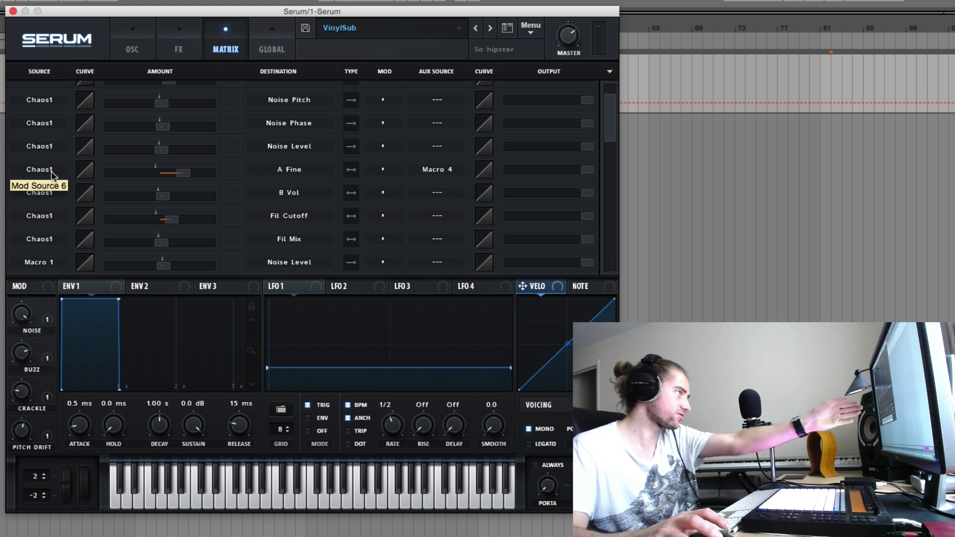
{"action": "mouse_move", "coordinate": [191, 178]}
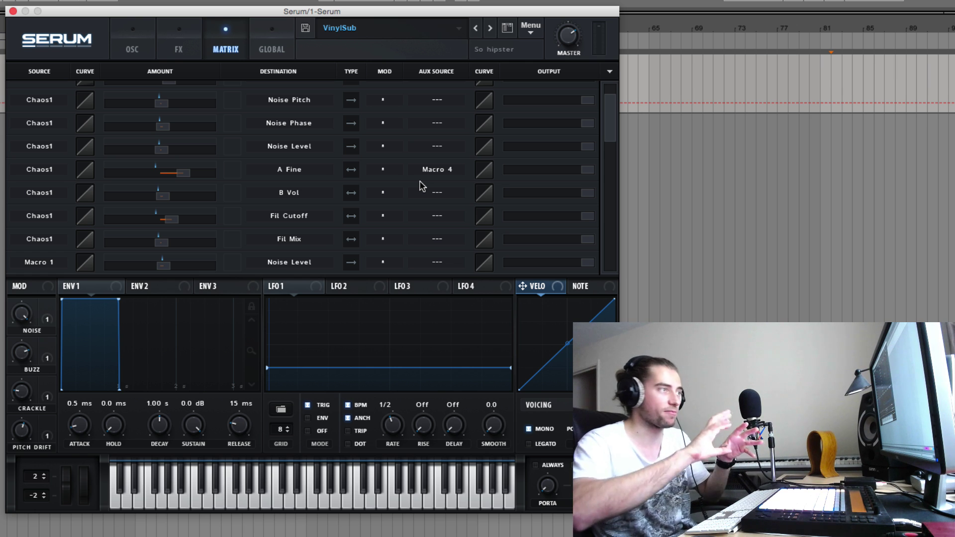
{"action": "scroll", "coordinate": [429, 188], "scroll_direction": "down", "scroll_amount": 10}
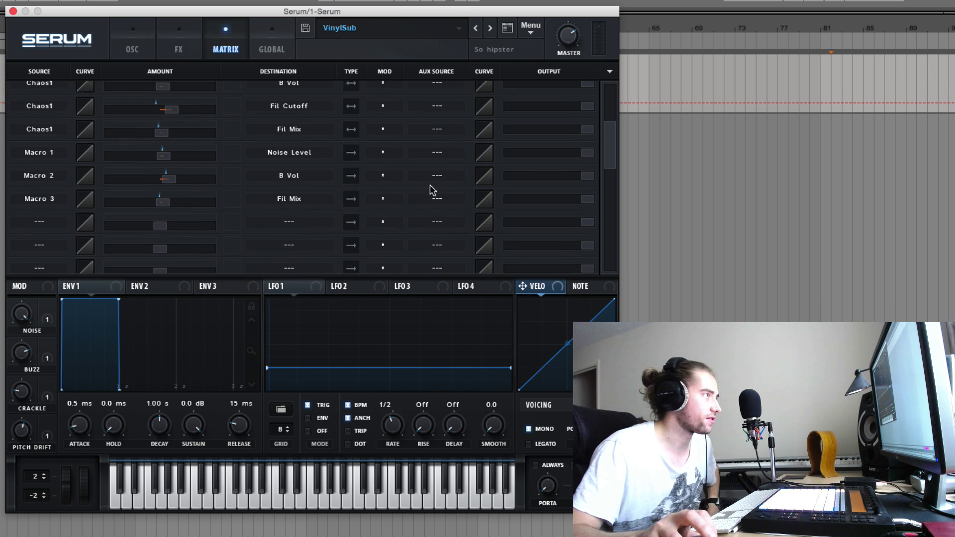
{"action": "scroll", "coordinate": [430, 189], "scroll_direction": "up", "scroll_amount": 5}
{"action": "scroll", "coordinate": [429, 189], "scroll_direction": "down", "scroll_amount": 5}
{"action": "scroll", "coordinate": [430, 189], "scroll_direction": "up", "scroll_amount": 5}
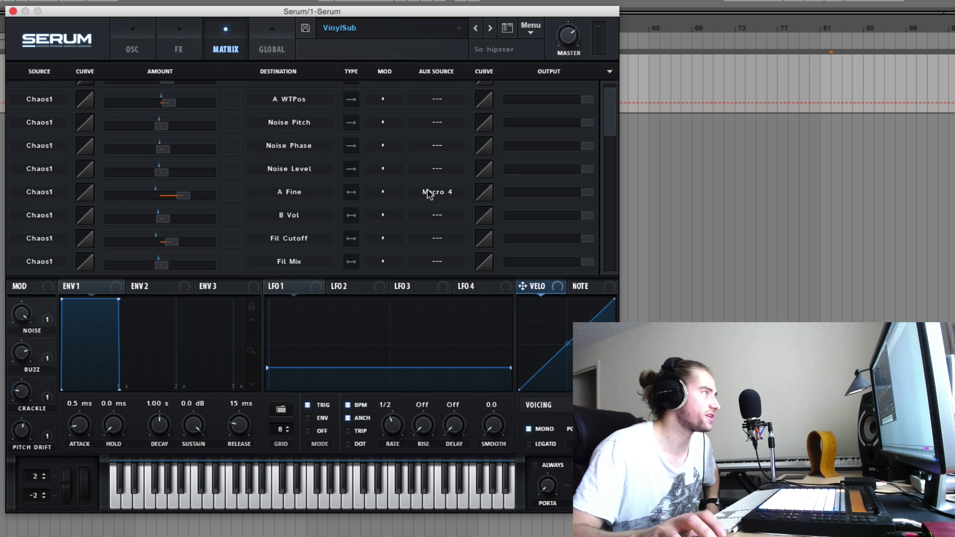
{"action": "scroll", "coordinate": [102, 231], "scroll_direction": "down", "scroll_amount": 4}
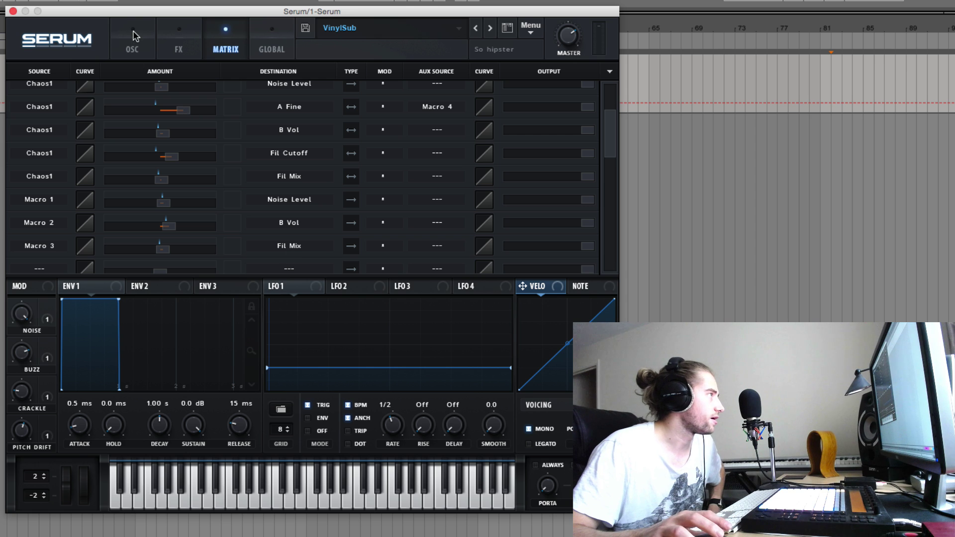
{"action": "scroll", "coordinate": [200, 129], "scroll_direction": "up", "scroll_amount": 4}
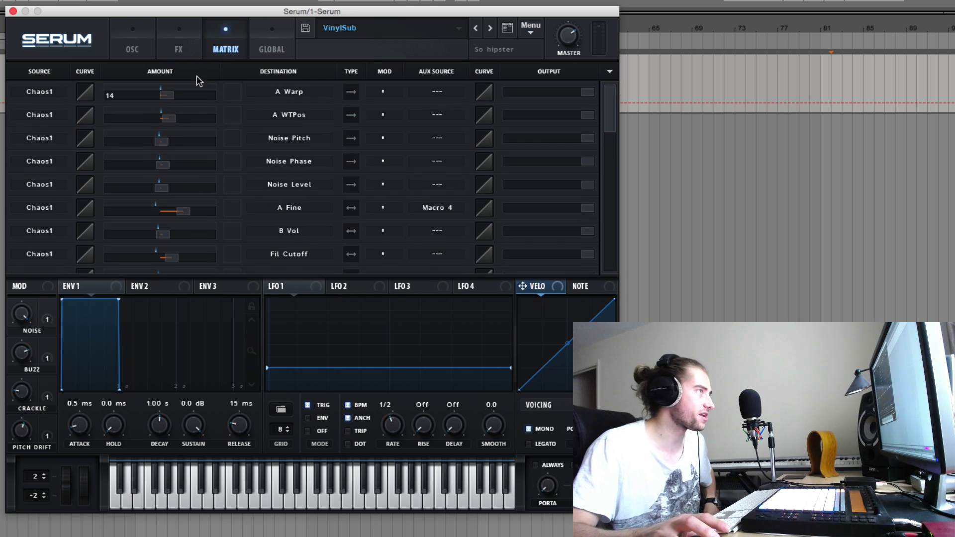
{"action": "left_click", "coordinate": [134, 45]}
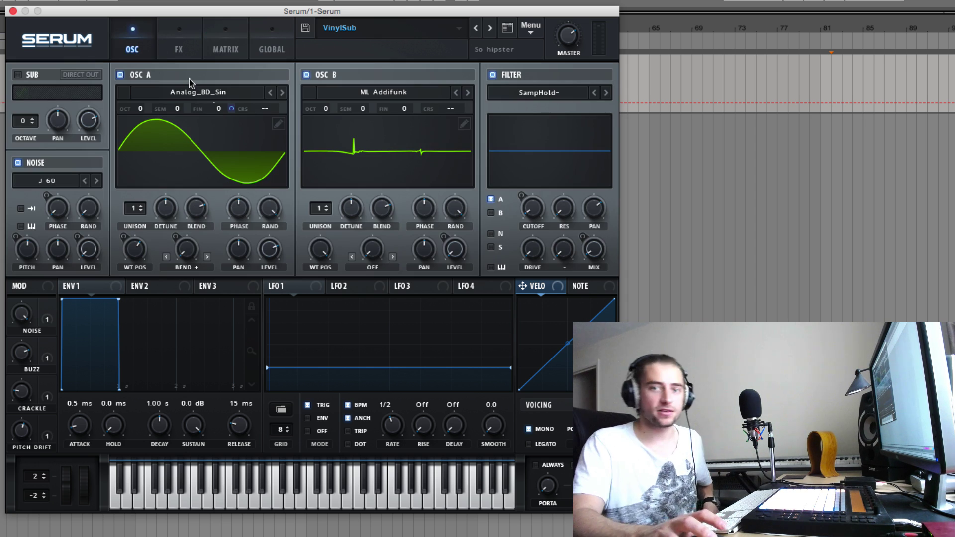